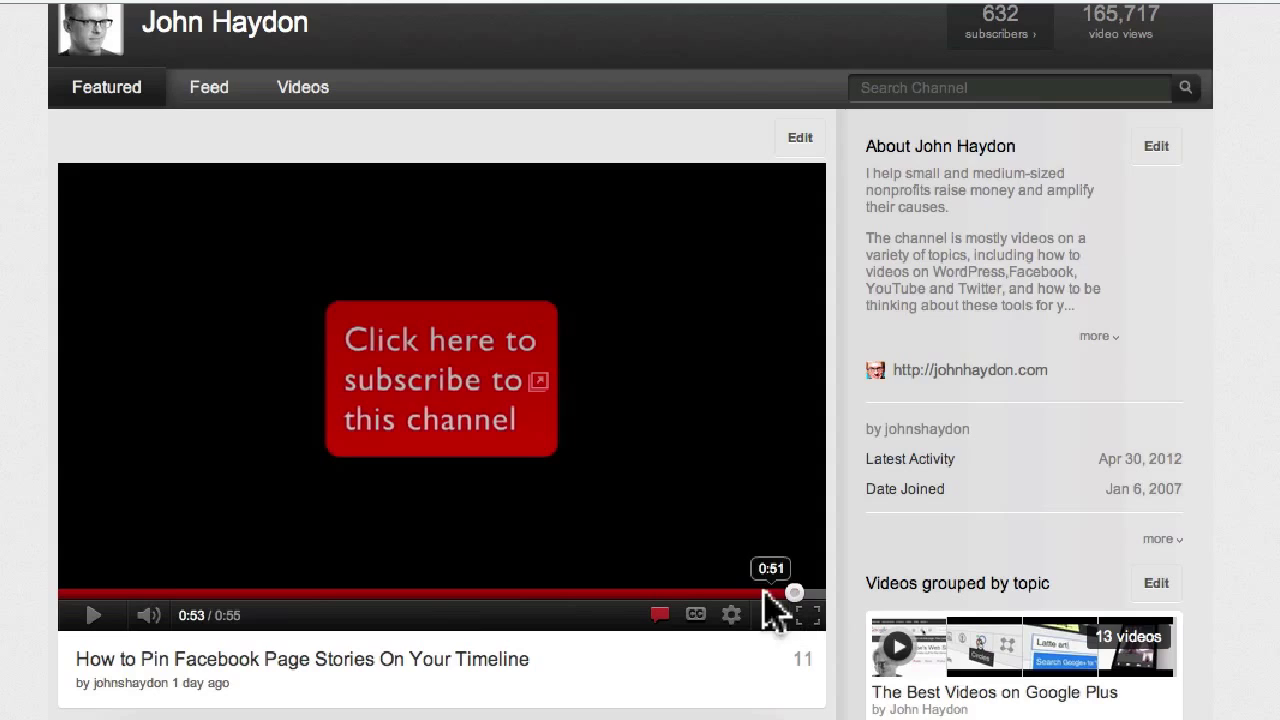
Replay the video's ending from 0:46 and test the end-screen subscribe link
{"action": "left_click_drag", "start_coordinate": [800, 612], "coordinate": [702, 612]}
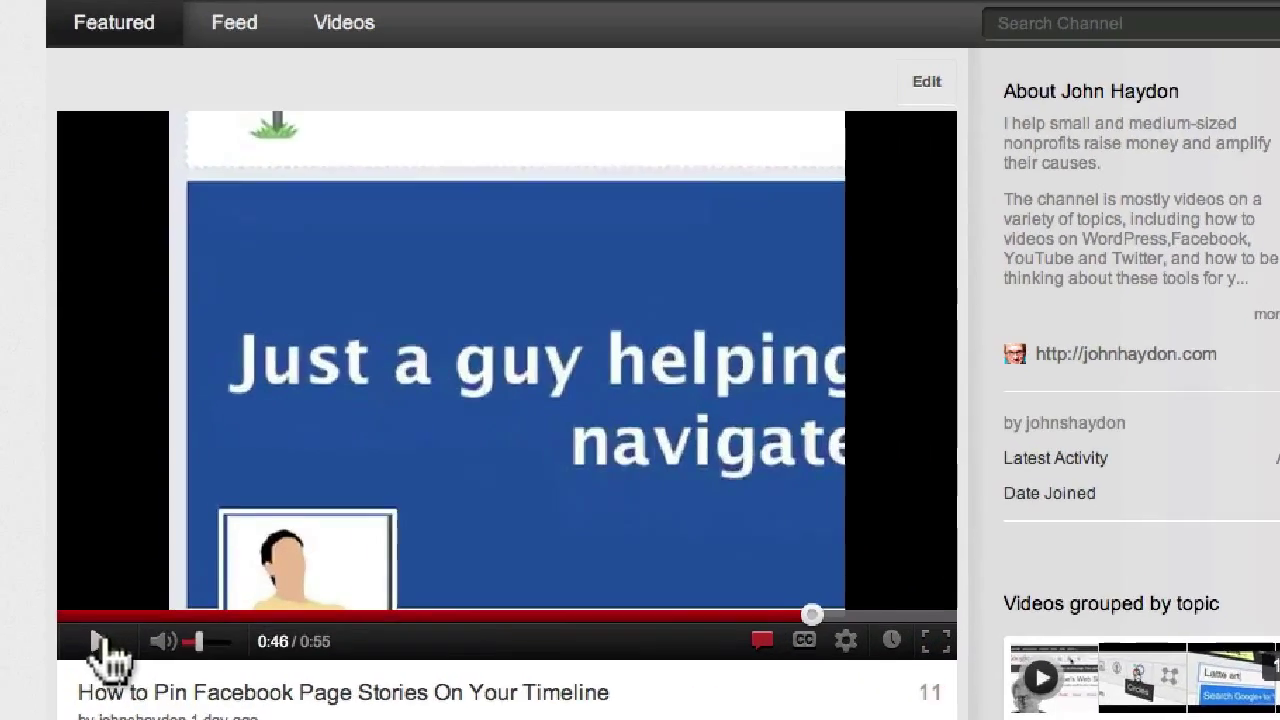
{"action": "left_click", "coordinate": [97, 641]}
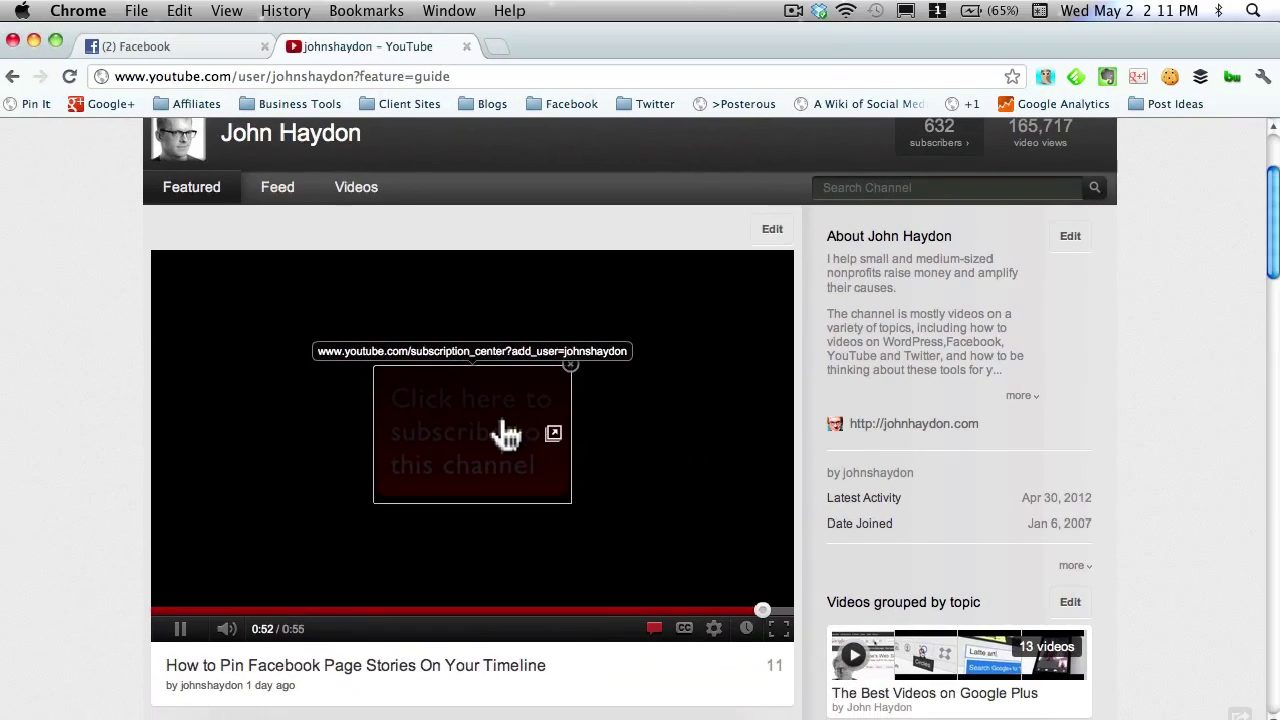
{"action": "left_click", "coordinate": [507, 432]}
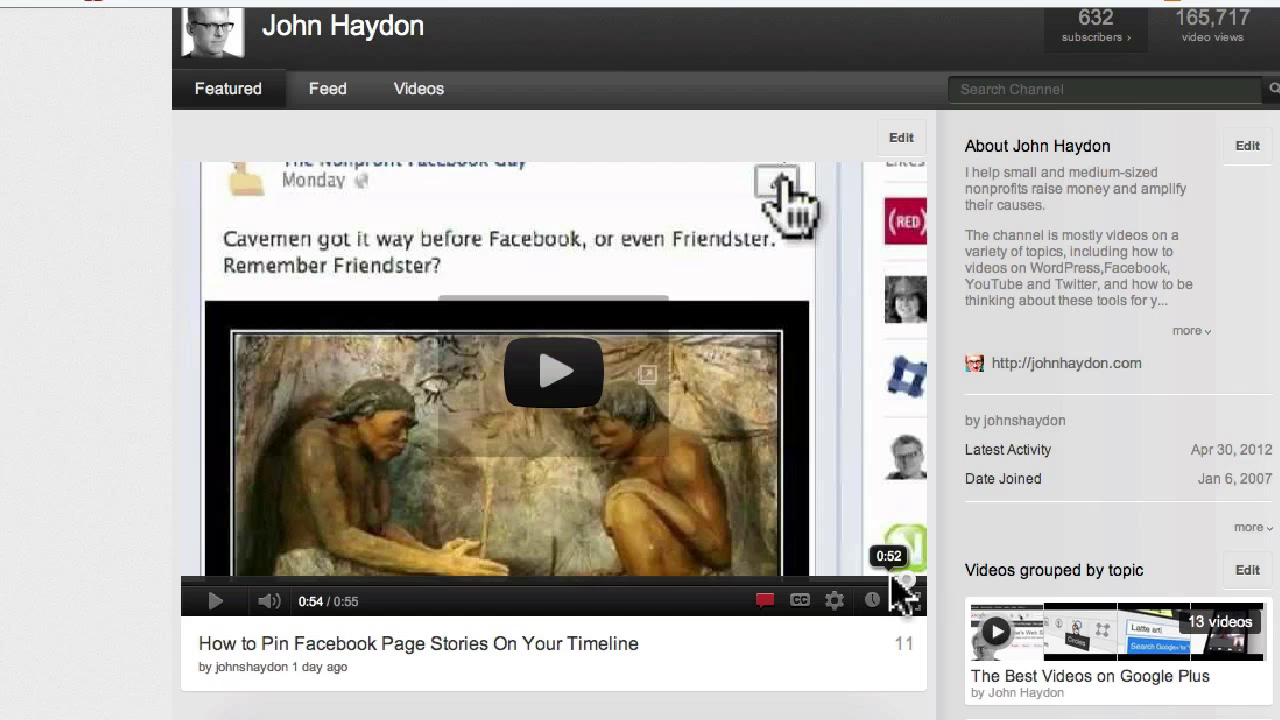
{"action": "left_click_drag", "start_coordinate": [900, 586], "coordinate": [878, 592]}
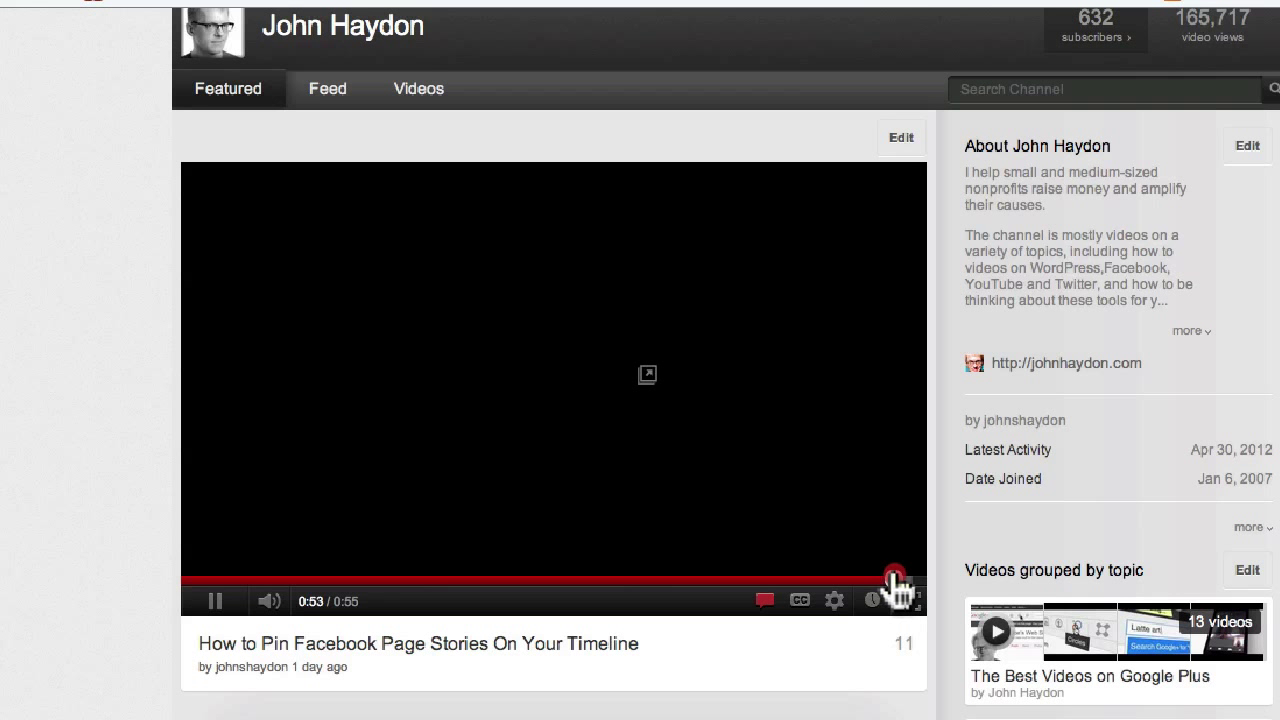
{"action": "left_click", "coordinate": [214, 601]}
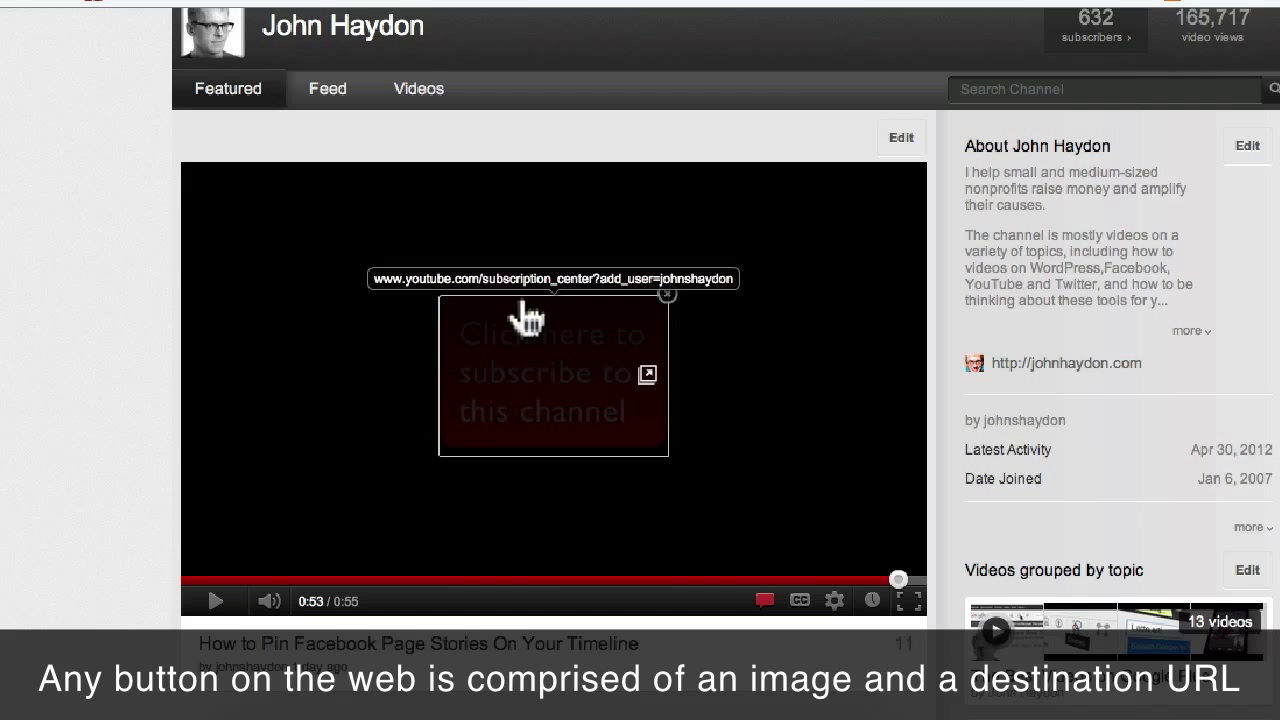
{"action": "mouse_move", "coordinate": [618, 405]}
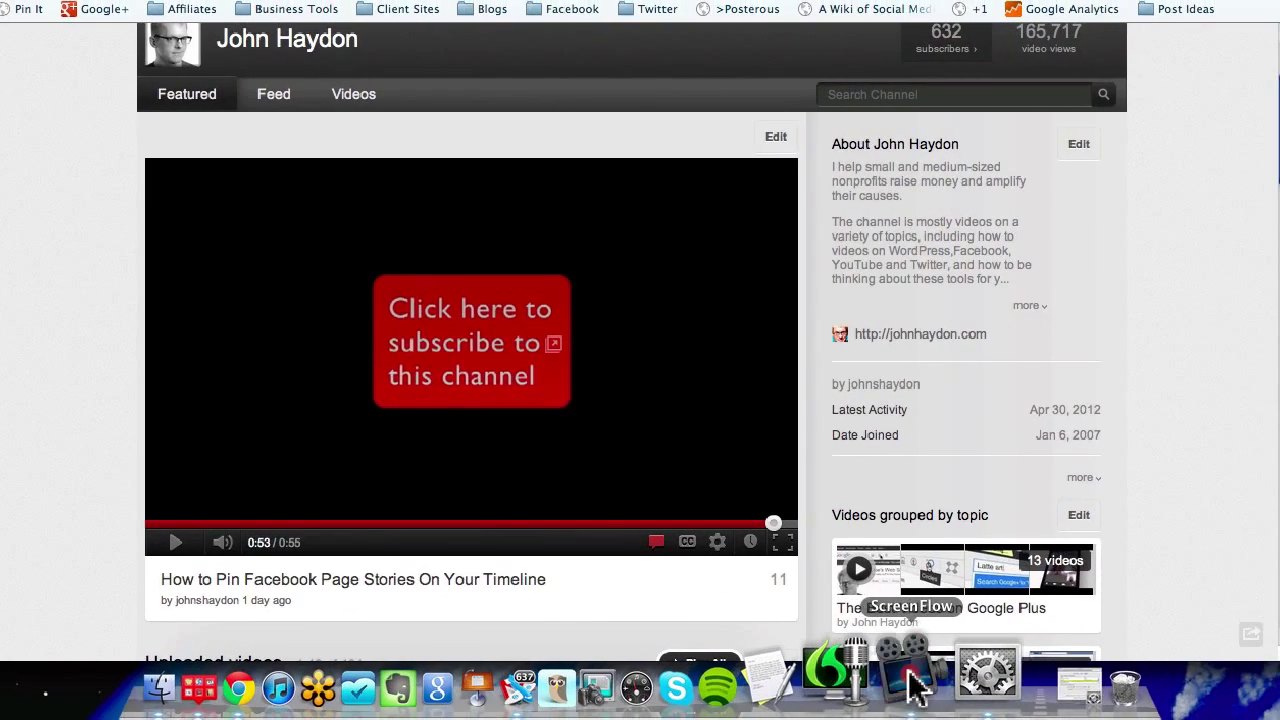
In the ScreenFlow project, enlarge the preview and play the closing clip from 48 seconds
{"action": "left_click", "coordinate": [912, 680]}
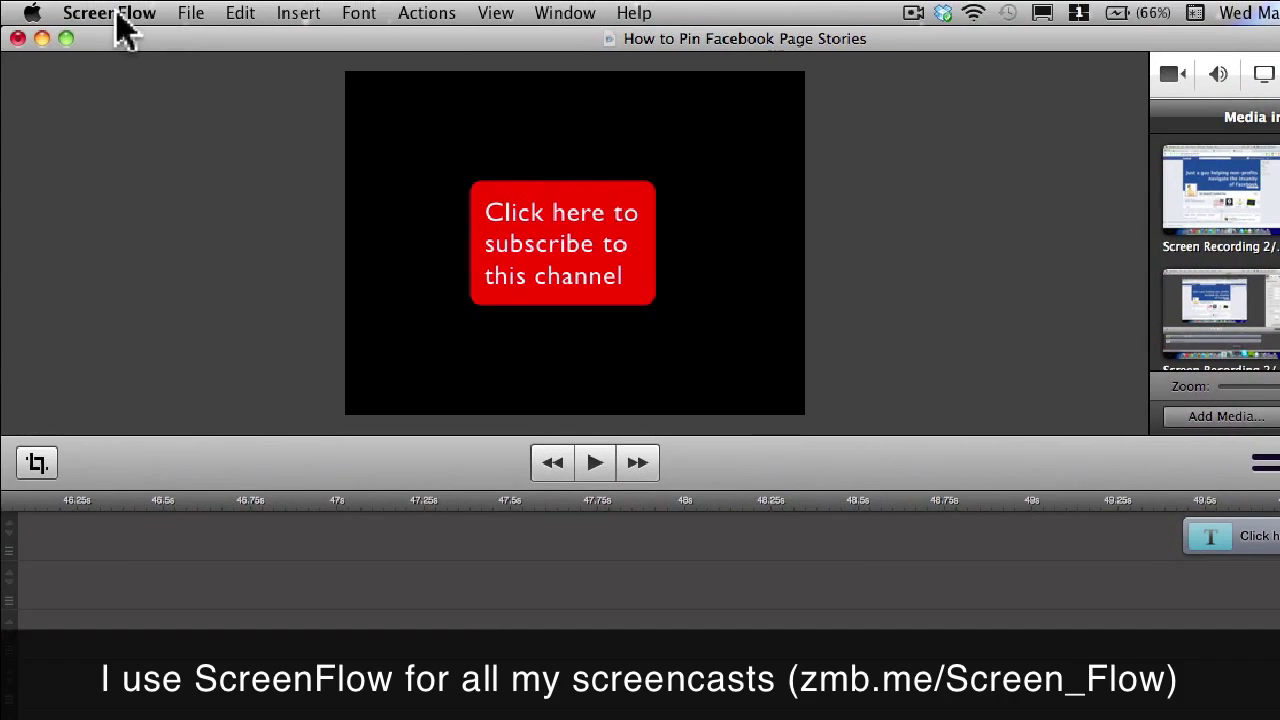
{"action": "left_click", "coordinate": [685, 505]}
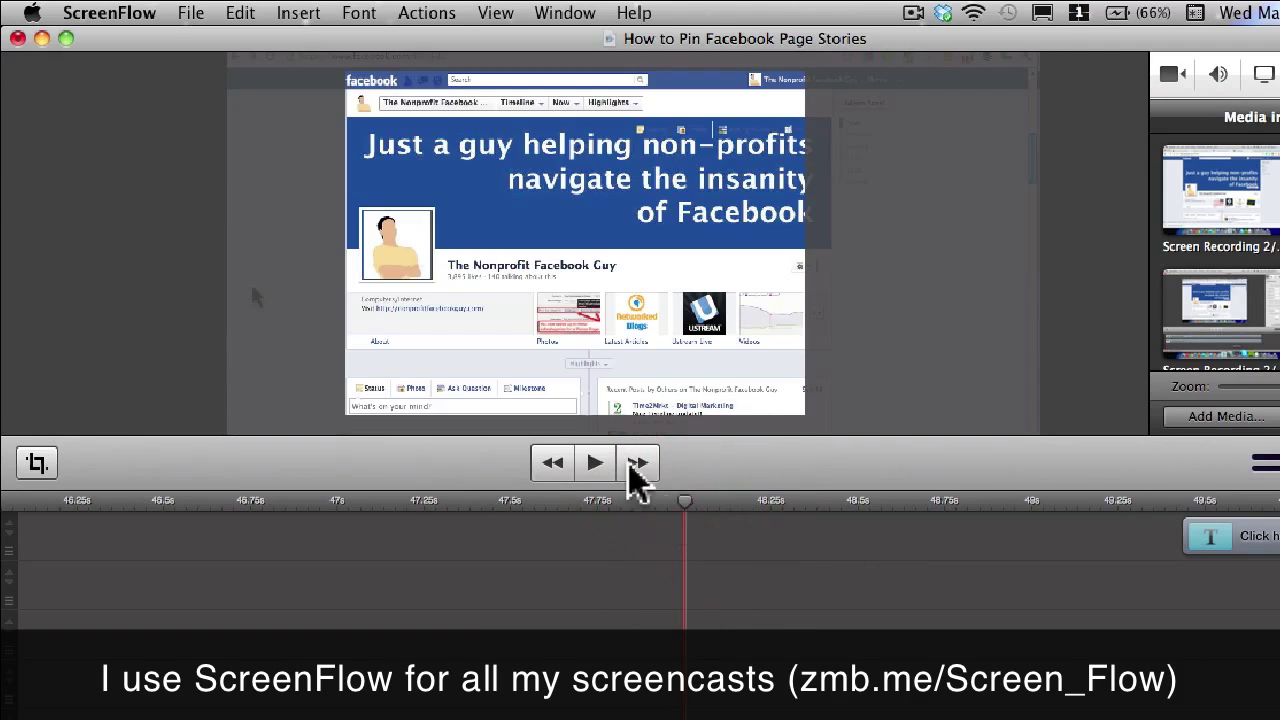
{"action": "left_click_drag", "start_coordinate": [723, 482], "coordinate": [724, 540]}
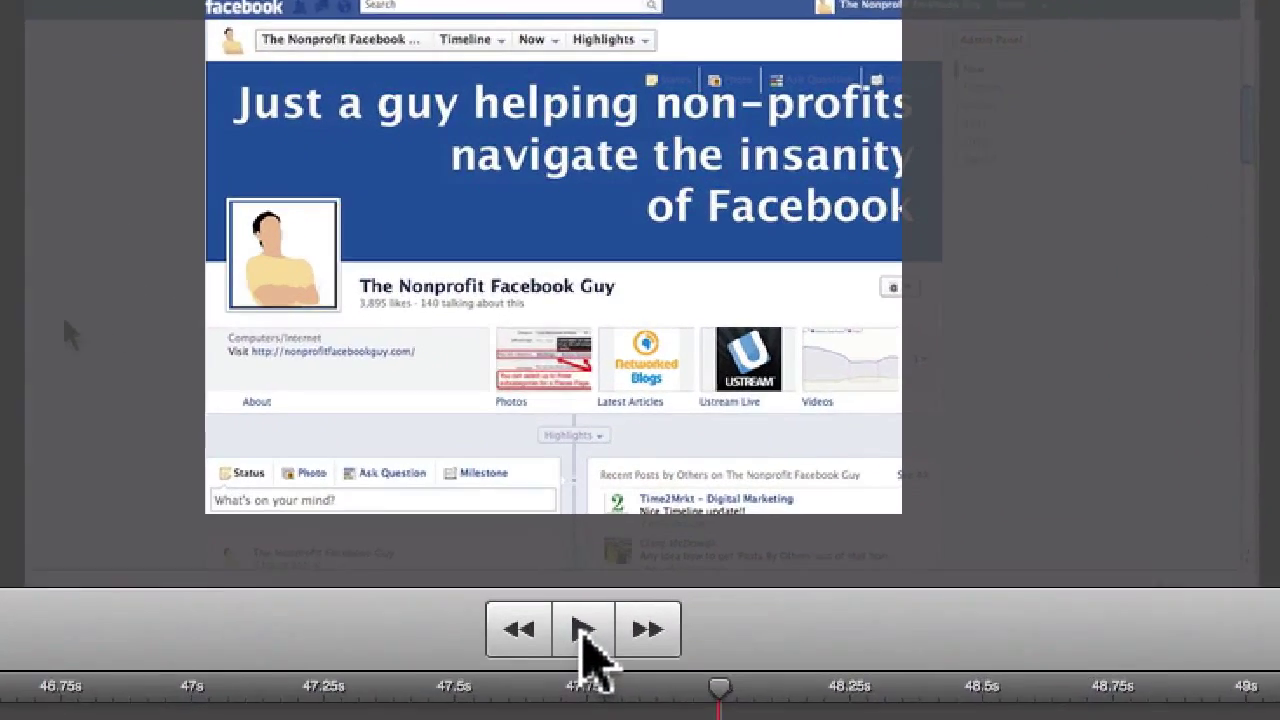
{"action": "left_click", "coordinate": [594, 511]}
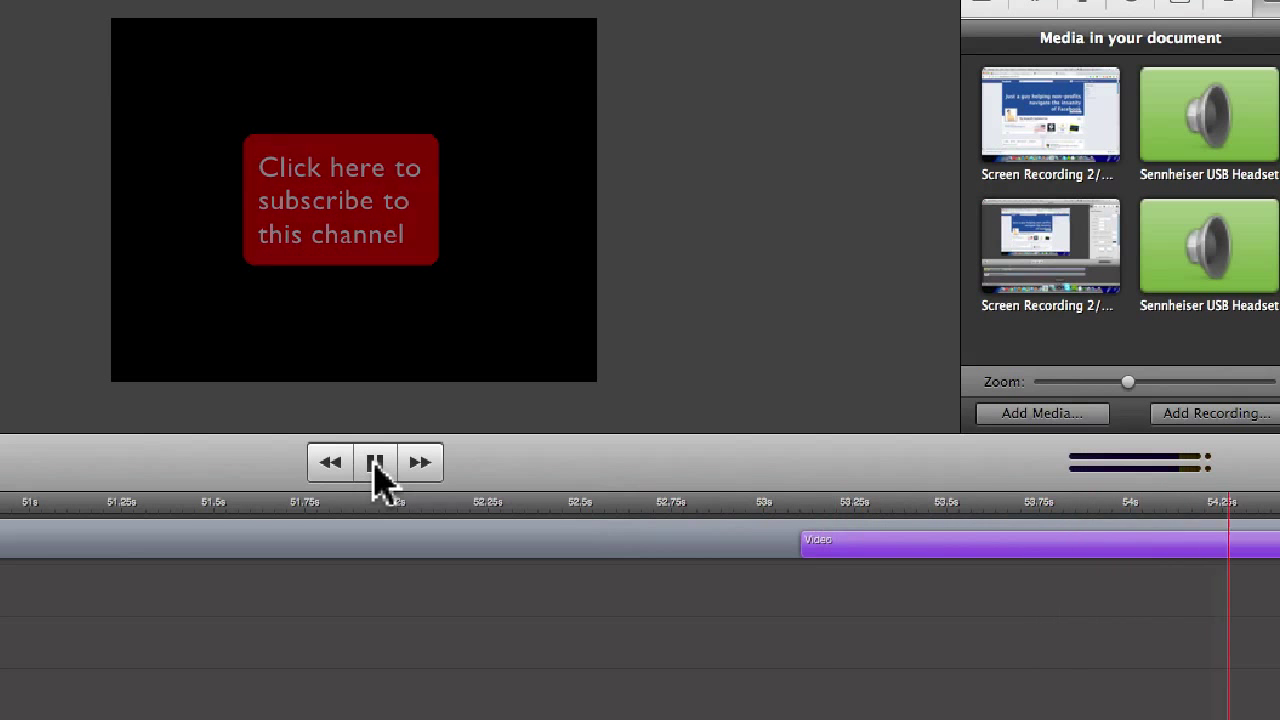
{"action": "left_click", "coordinate": [376, 464]}
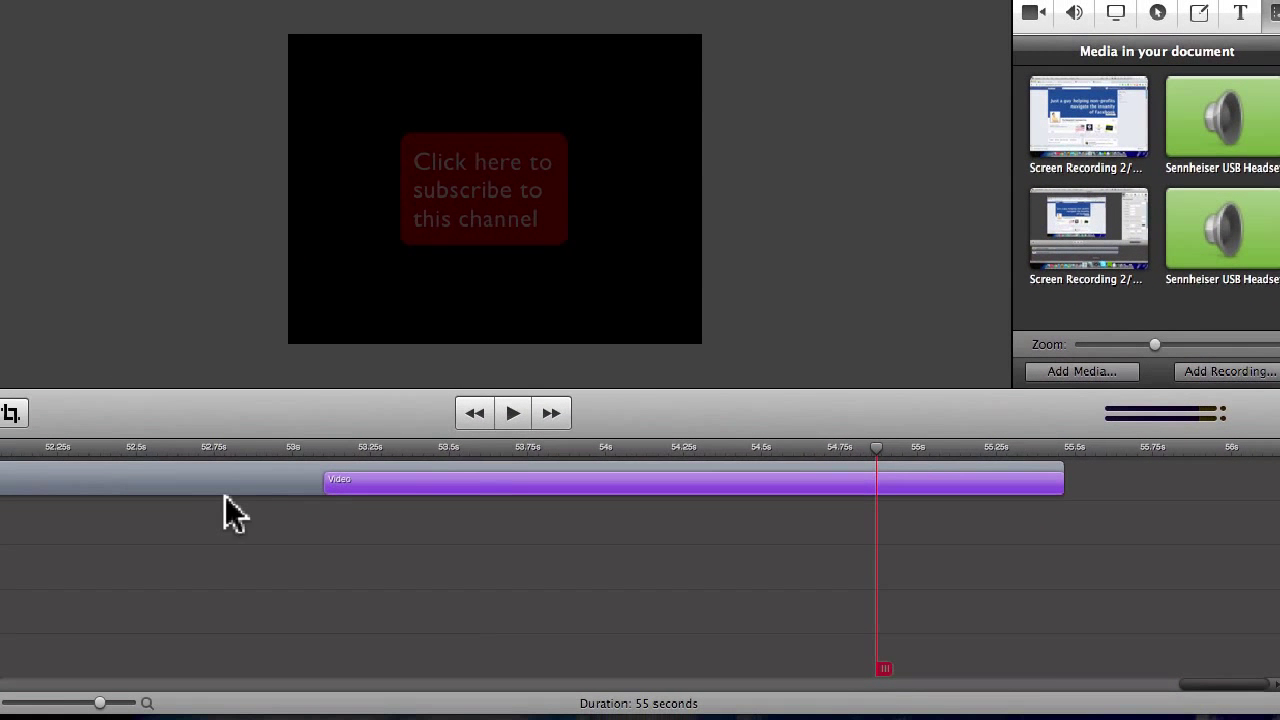
{"action": "key", "text": "space"}
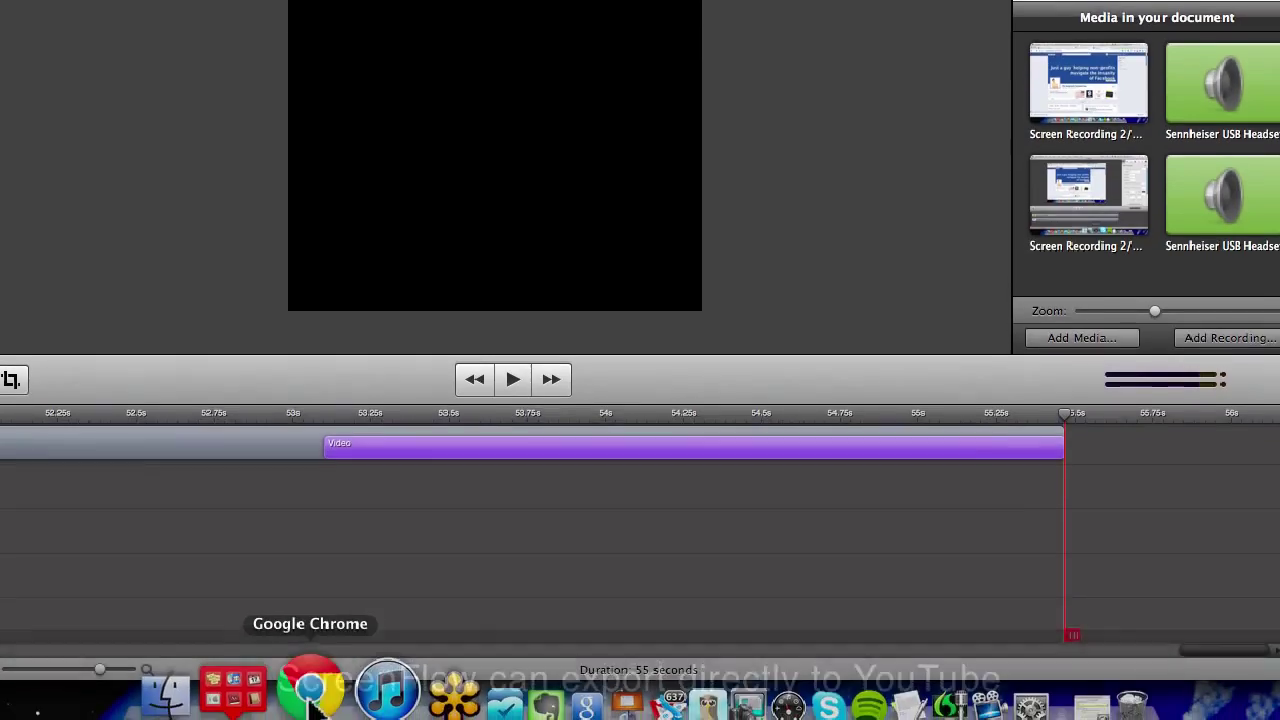
Show Video Manager's edit options for the 'How to Pin Facebook Page Stories' video
{"action": "left_click", "coordinate": [309, 686]}
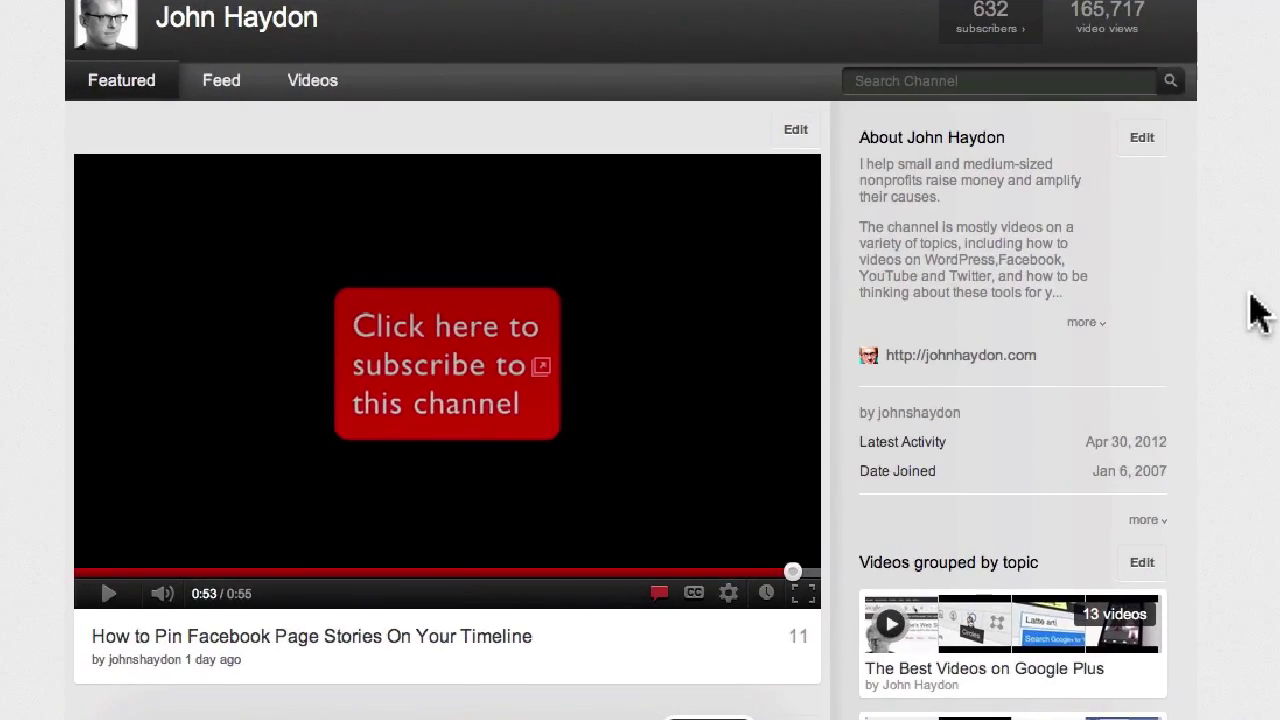
{"action": "scroll", "coordinate": [1188, 284], "scroll_direction": "up", "scroll_amount": 4}
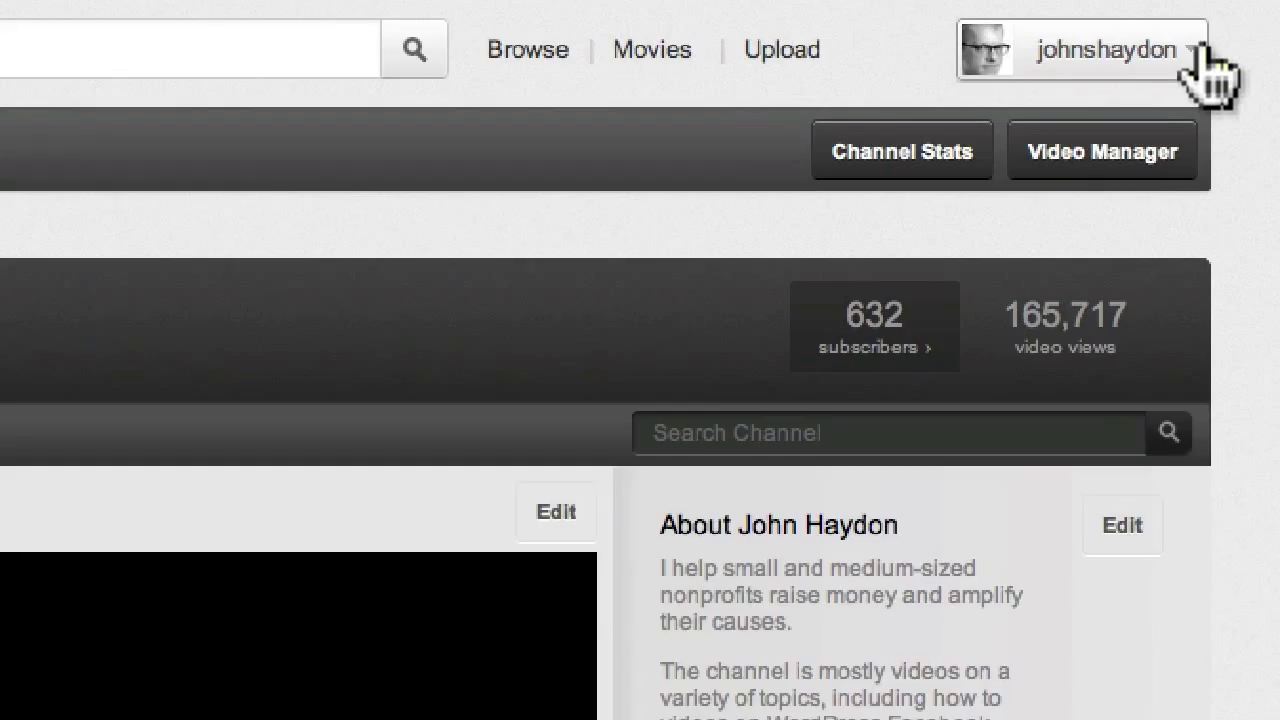
{"action": "left_click", "coordinate": [1166, 40]}
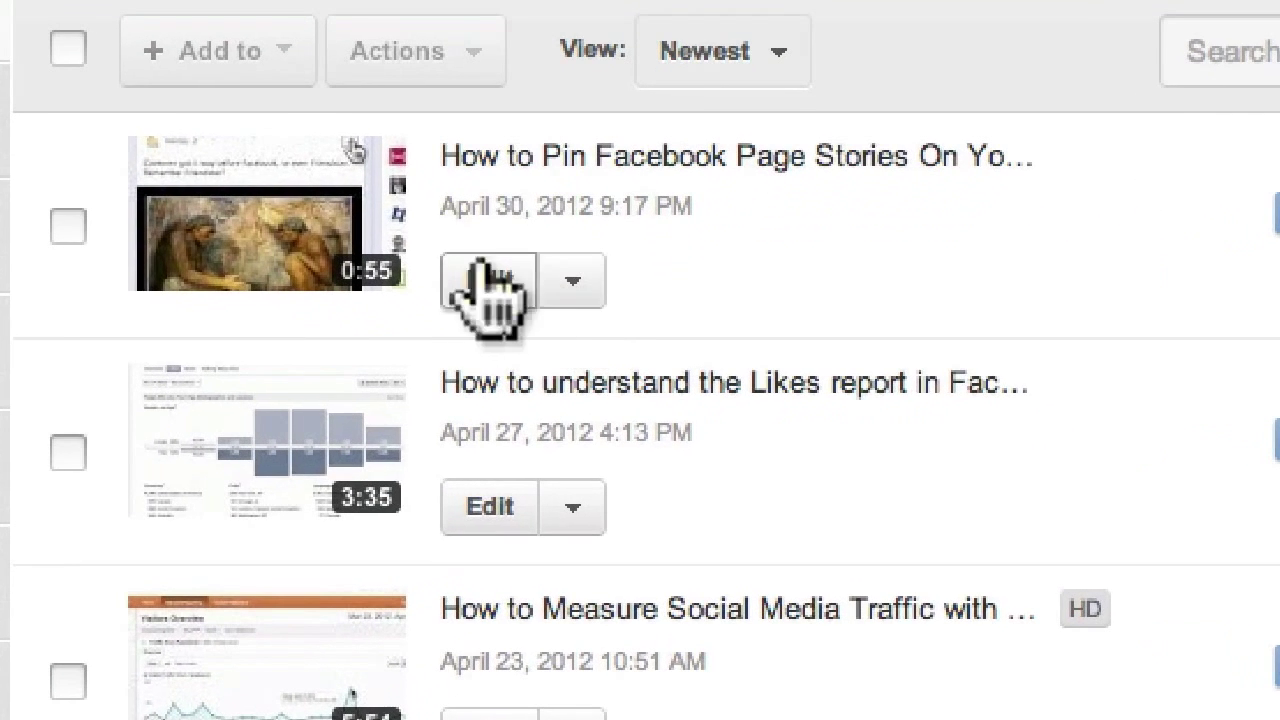
{"action": "left_click", "coordinate": [578, 290]}
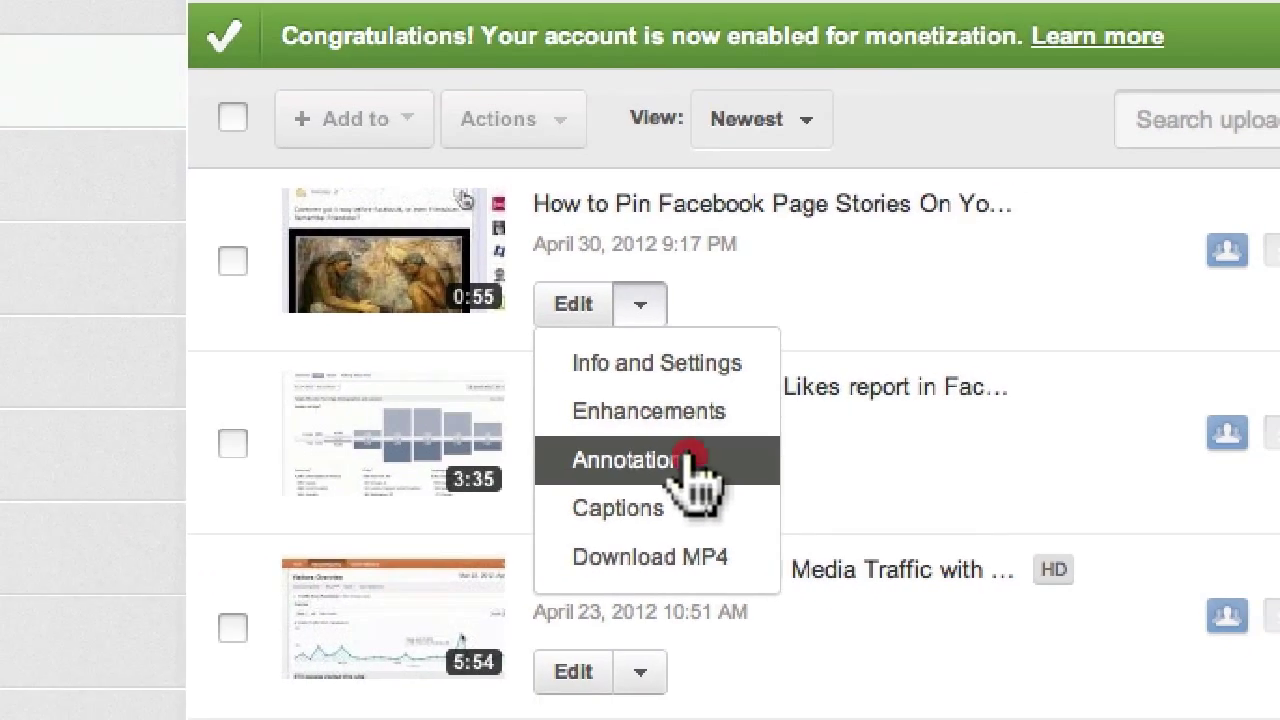
Open the video's annotations editor with the preview paused and list its existing annotation
{"action": "left_click", "coordinate": [600, 478]}
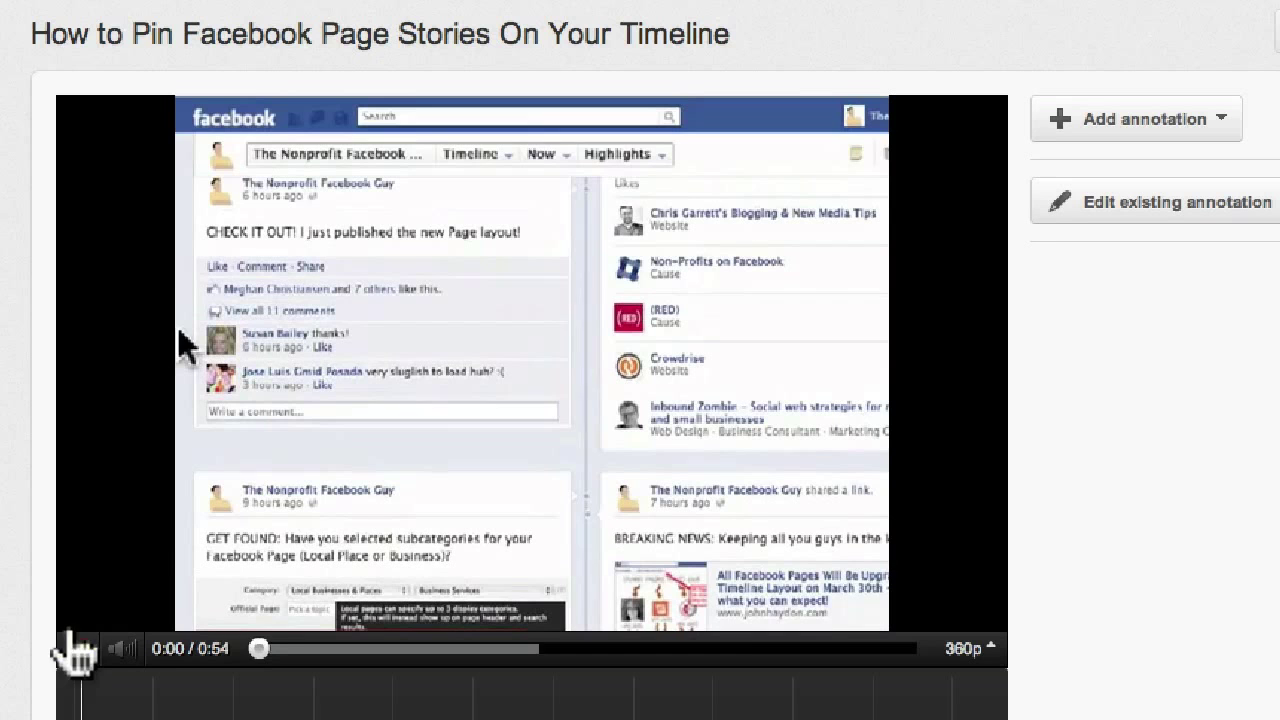
{"action": "left_click", "coordinate": [78, 649]}
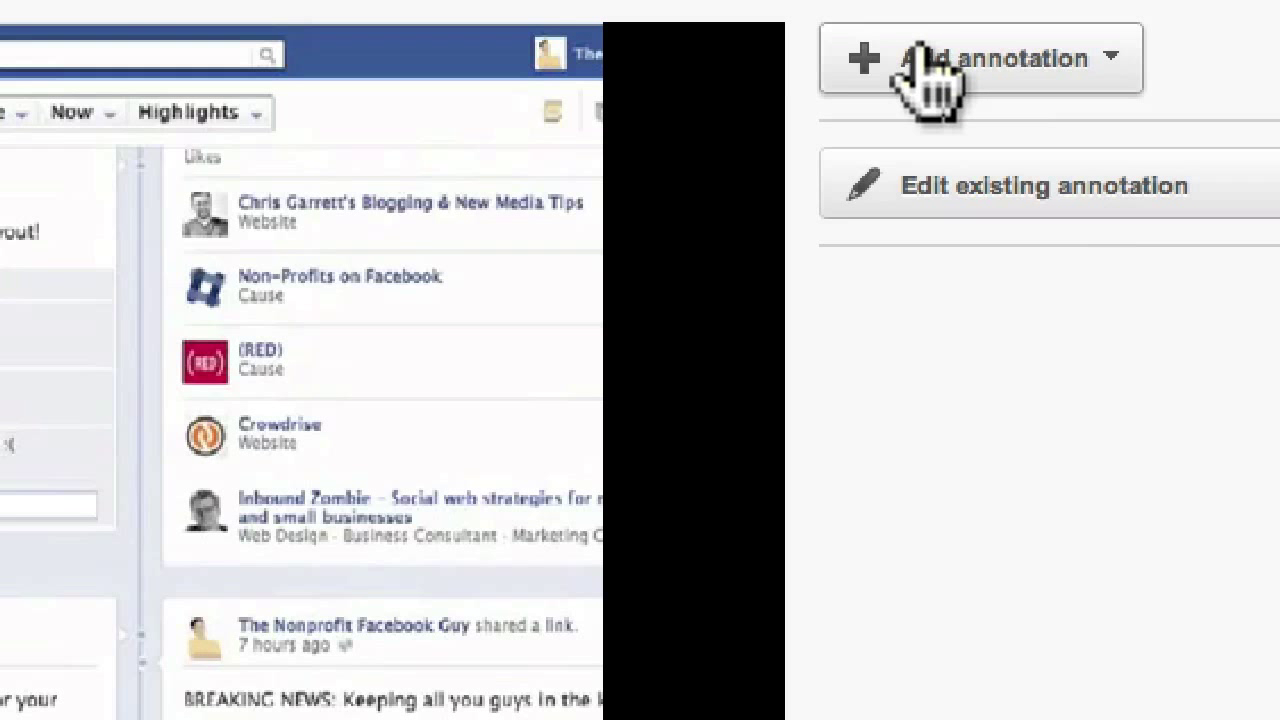
{"action": "left_click", "coordinate": [1024, 58]}
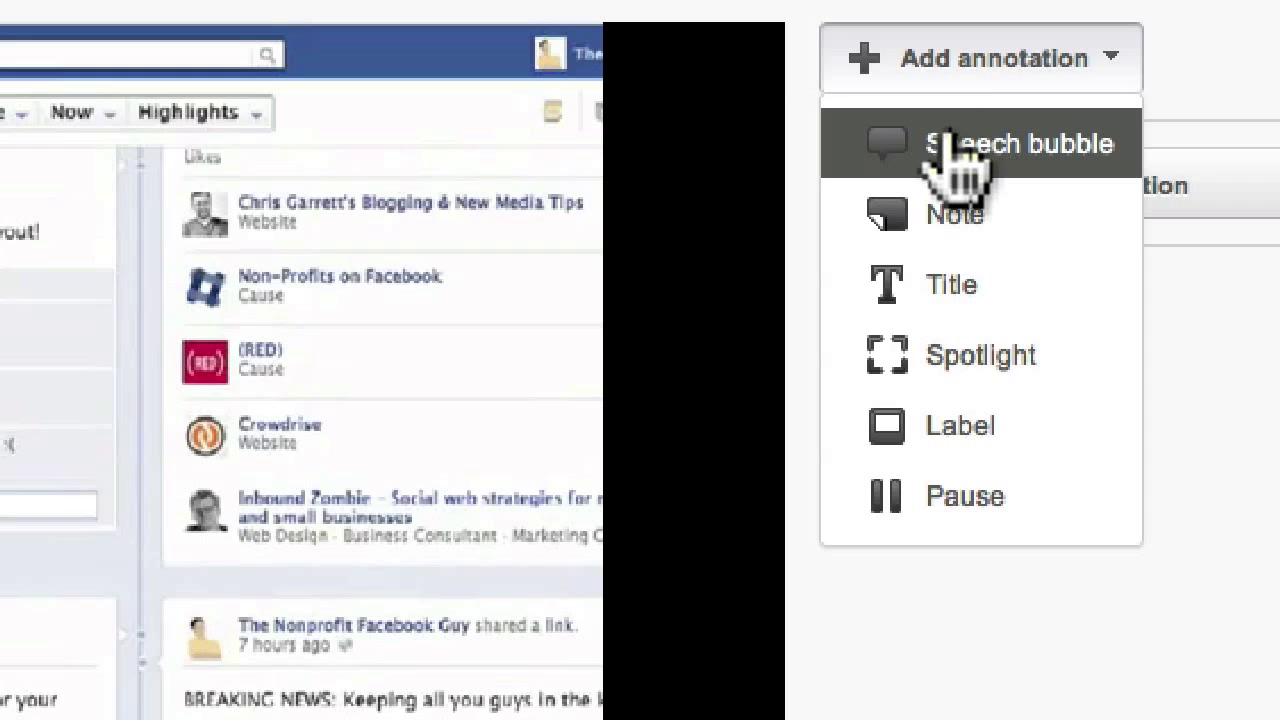
{"action": "left_click", "coordinate": [1262, 385]}
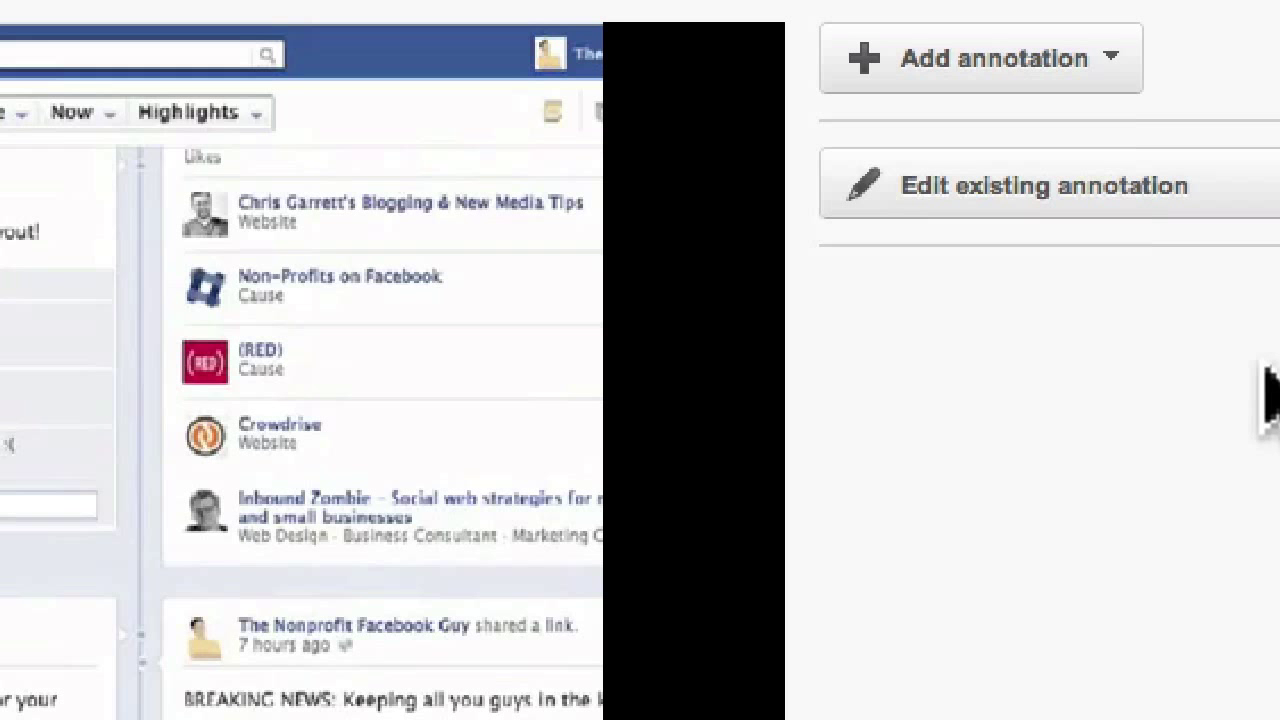
{"action": "left_click", "coordinate": [1112, 192]}
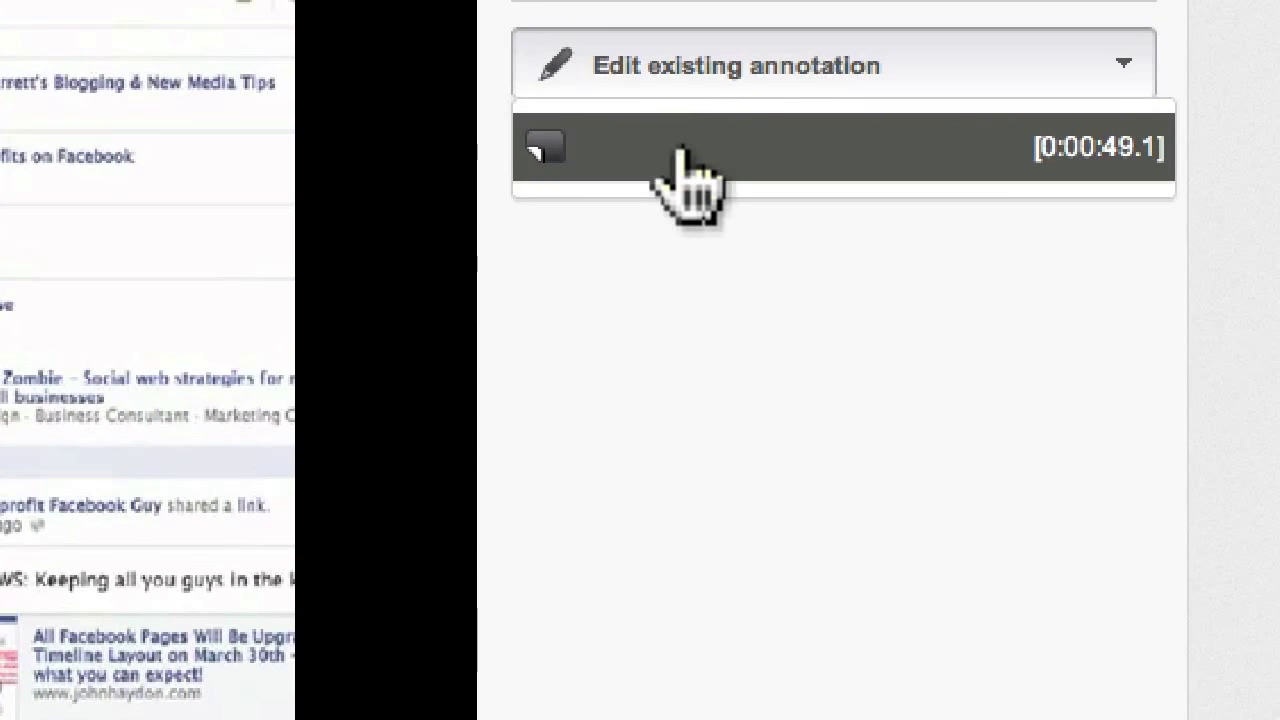
Open the red subscribe note running 0:49.1–0:54.3 and focus its text box
{"action": "left_click", "coordinate": [712, 150]}
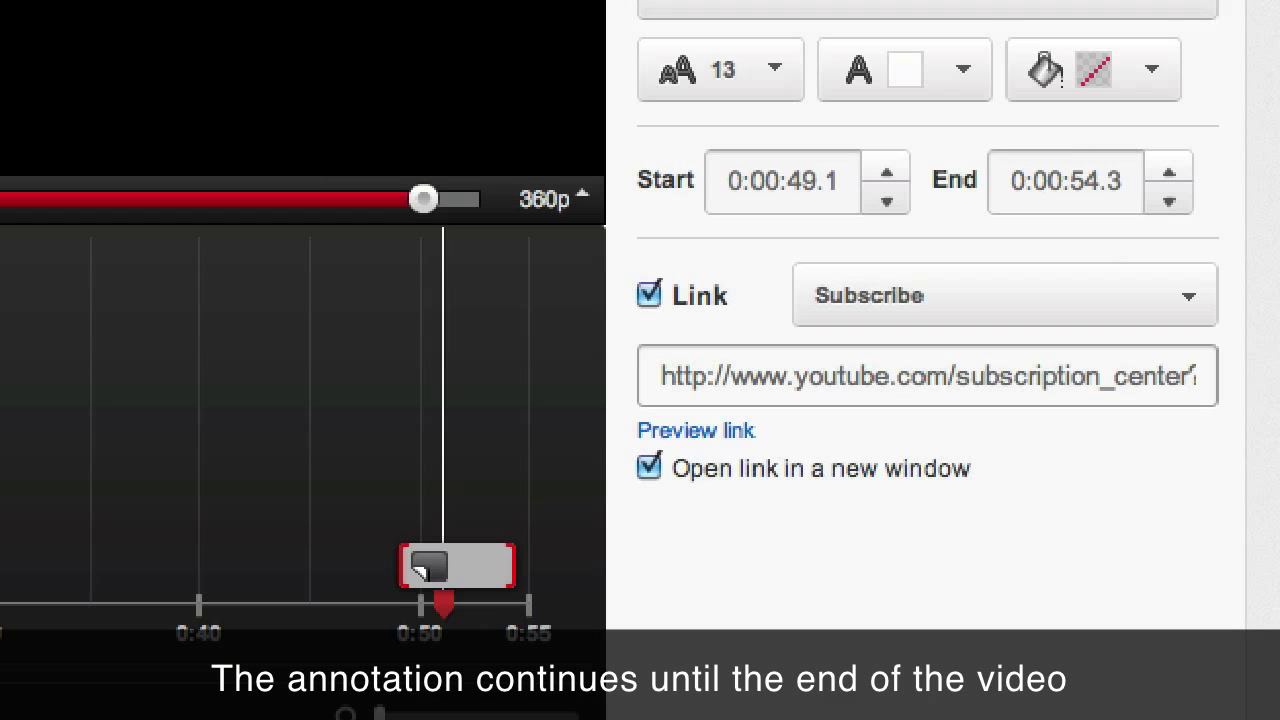
{"action": "left_click", "coordinate": [849, 149]}
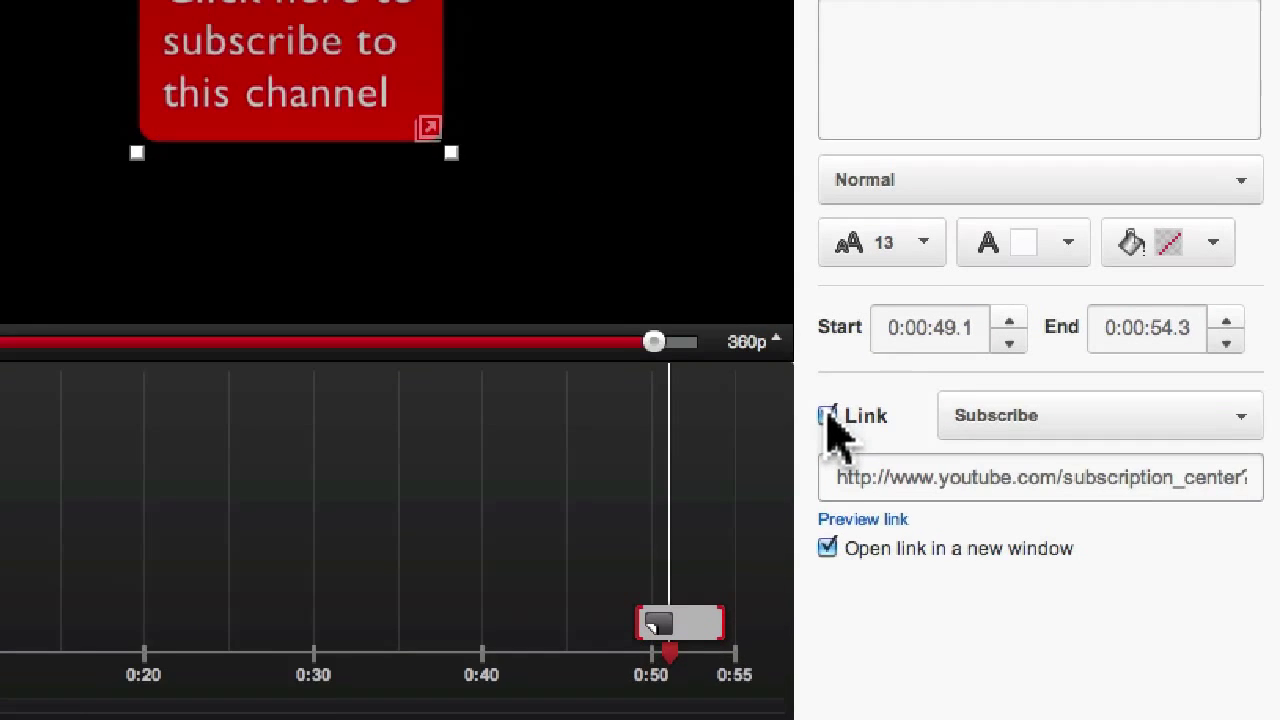
Set the note's link type to Subscribe and enter the channel's username
{"action": "left_click", "coordinate": [1120, 458]}
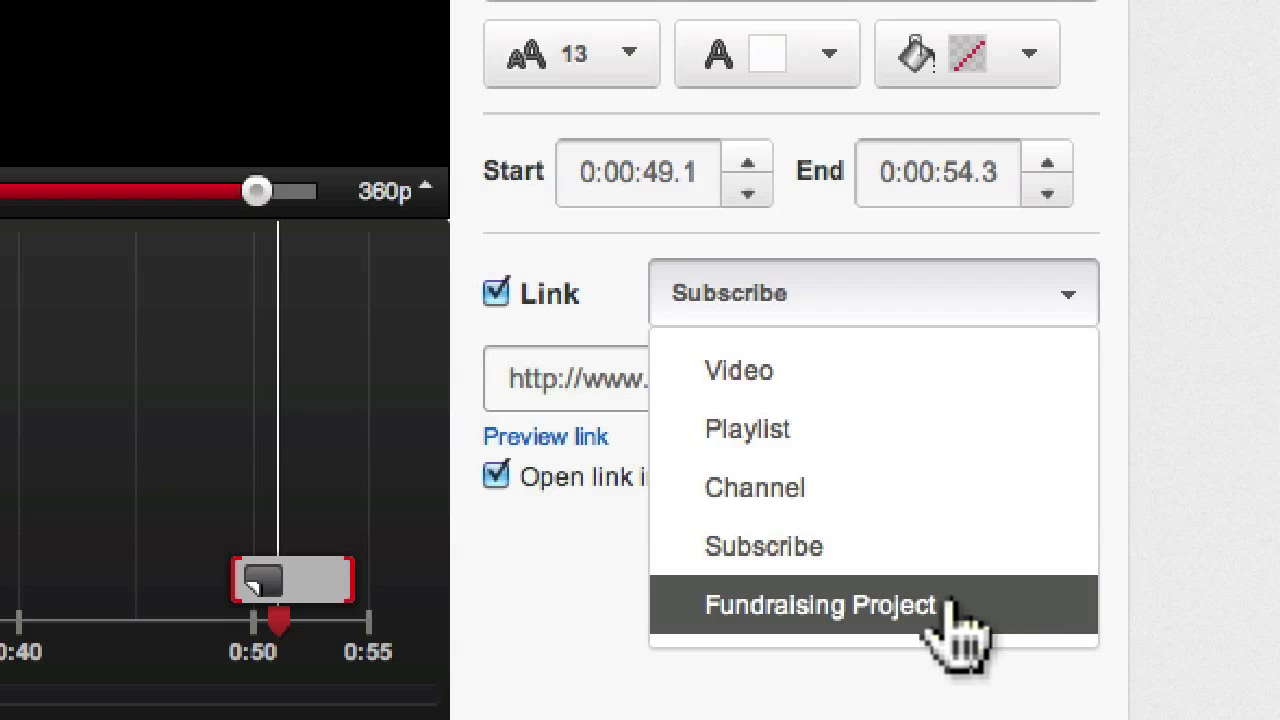
{"action": "left_click", "coordinate": [1055, 308]}
{"action": "left_click", "coordinate": [810, 548]}
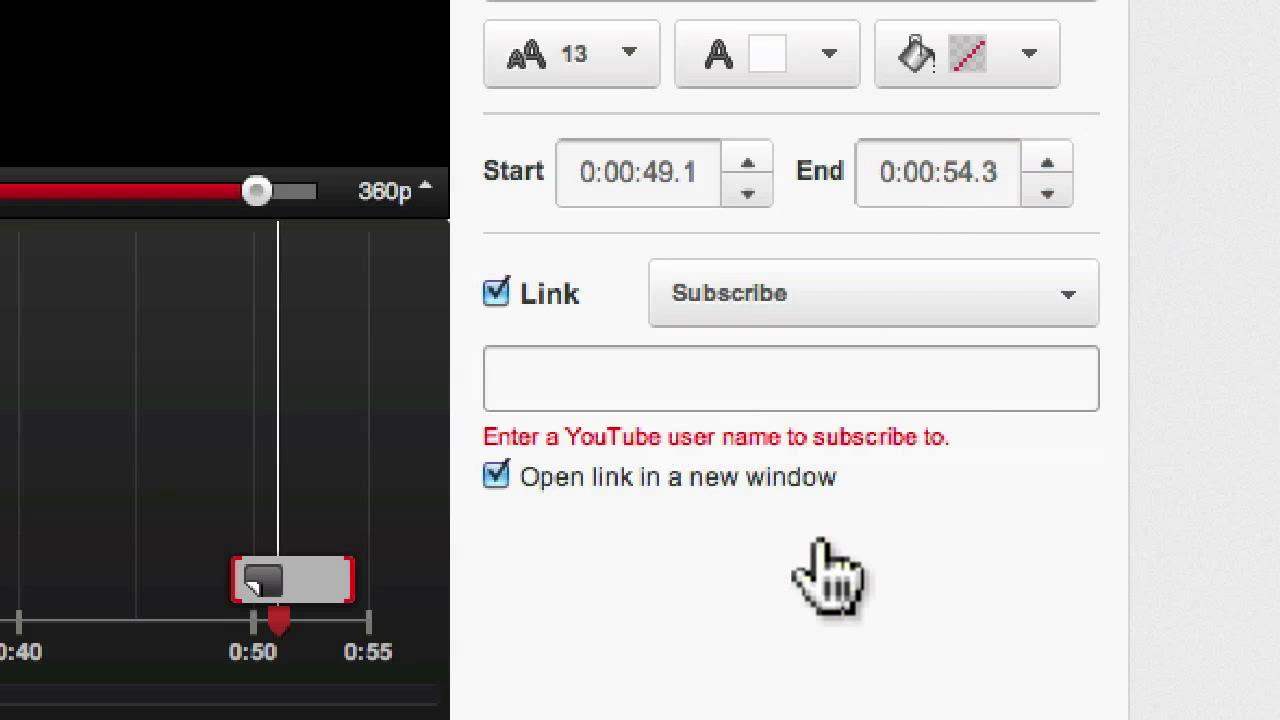
{"action": "left_click", "coordinate": [609, 380]}
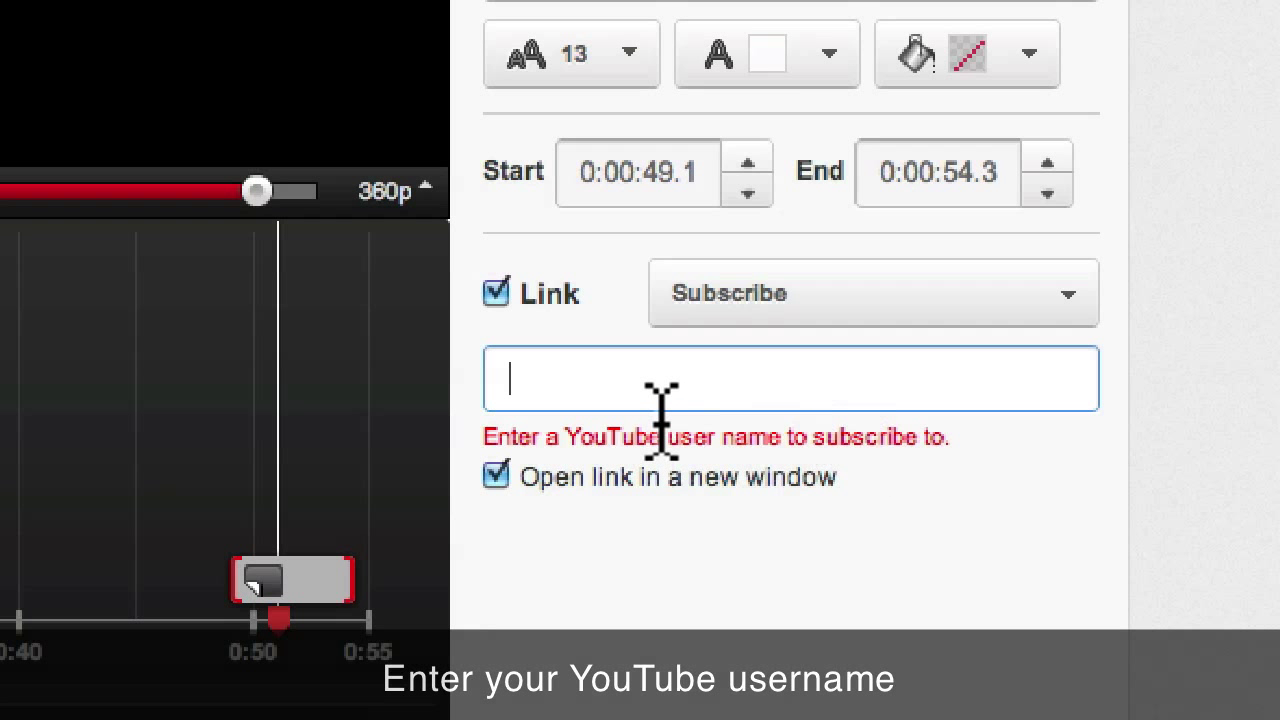
{"action": "type", "text": "johnshay"}
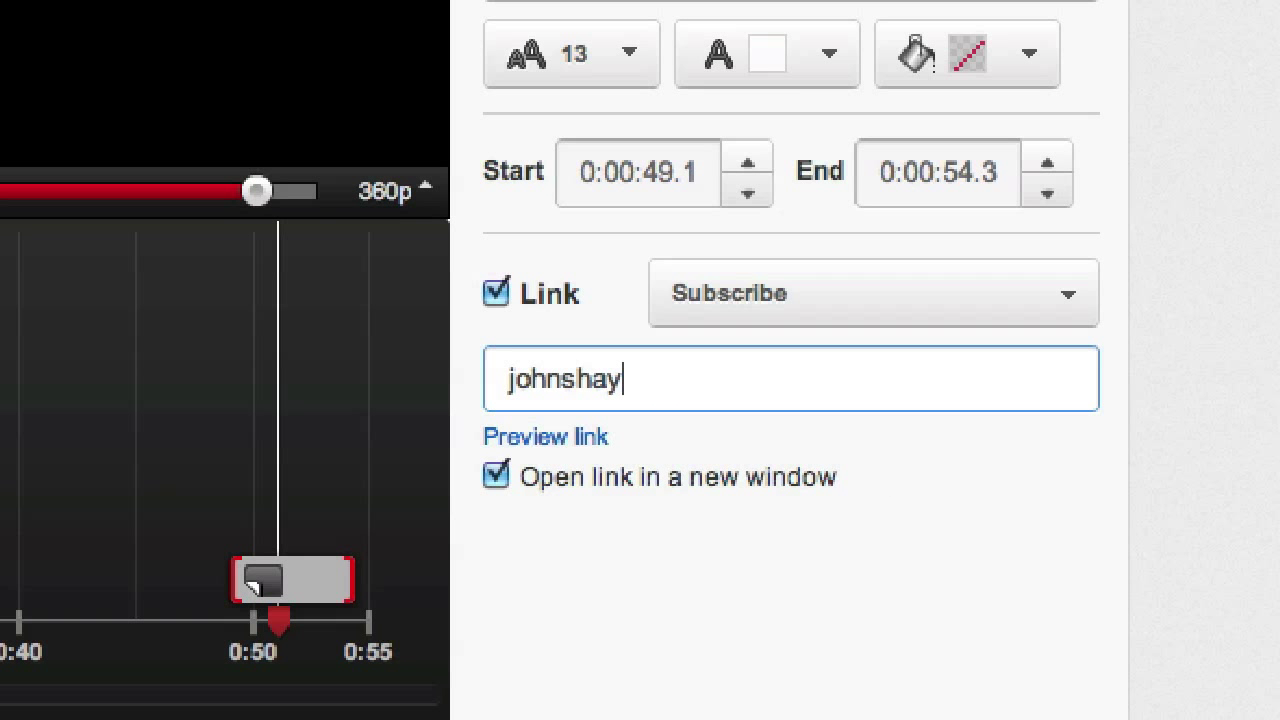
{"action": "type", "text": "don"}
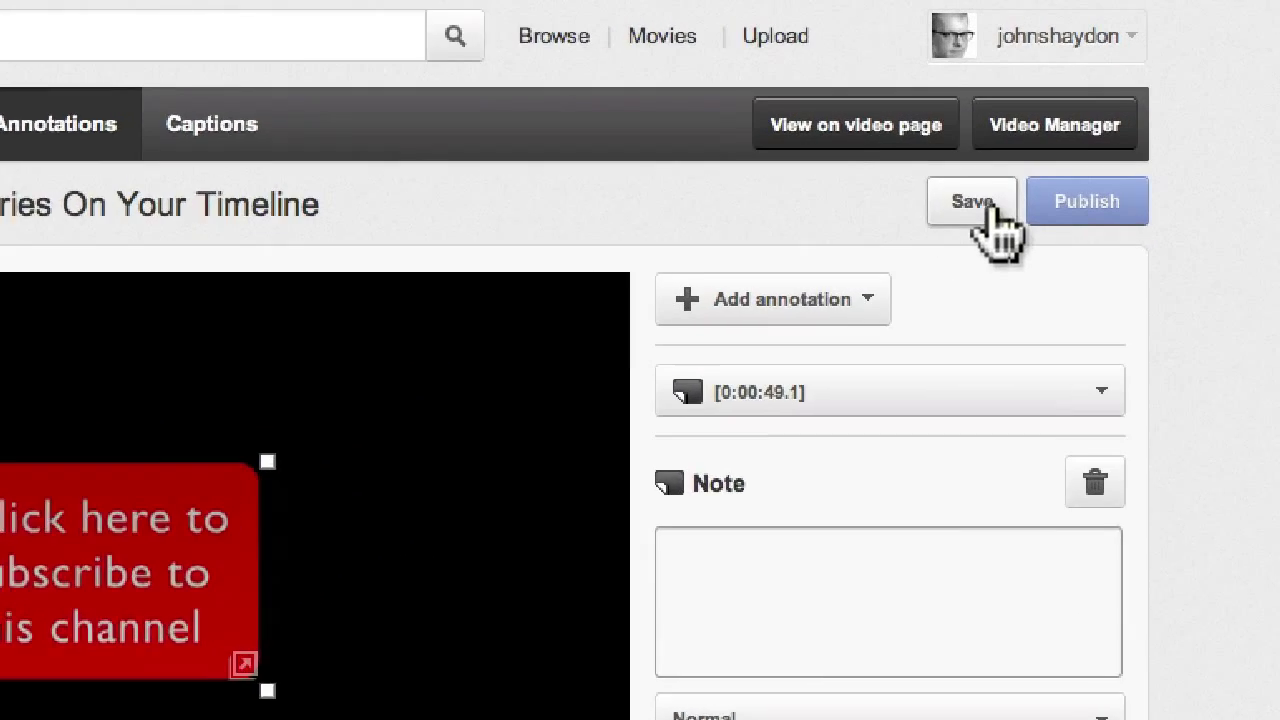
Save the annotation changes and publish them to the live video
{"action": "left_click", "coordinate": [1042, 146]}
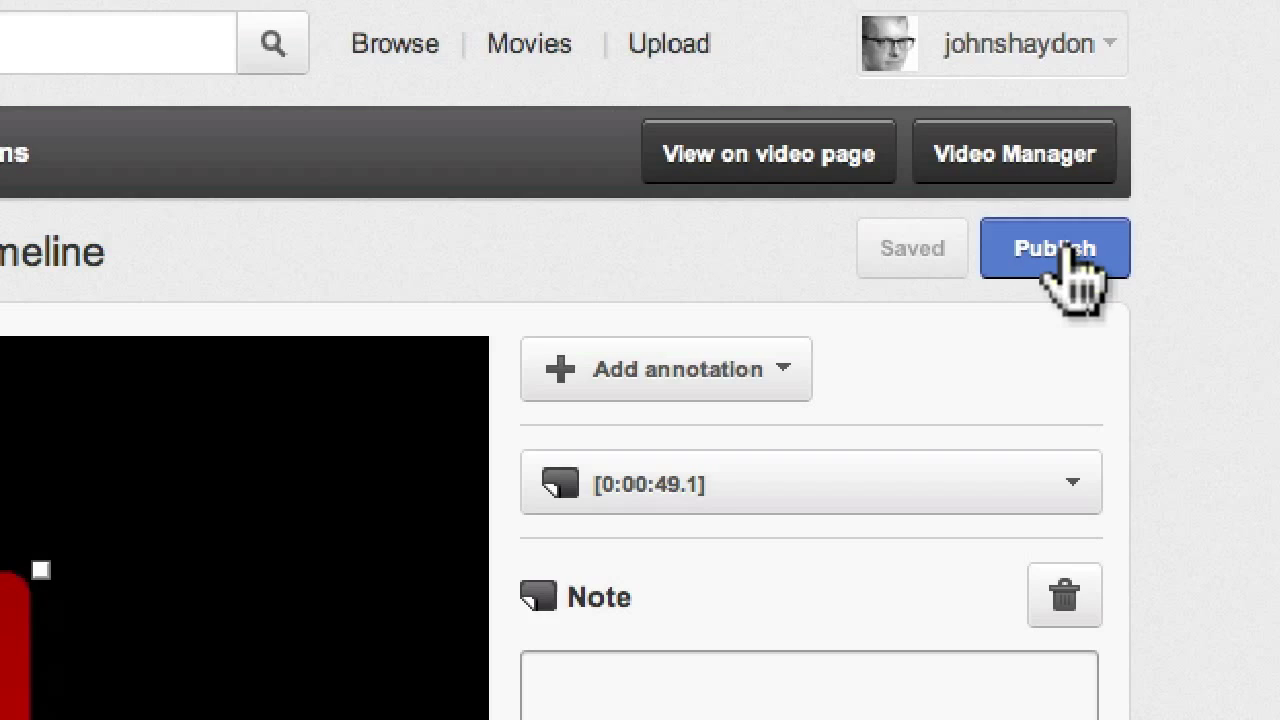
{"action": "left_click", "coordinate": [1063, 250]}
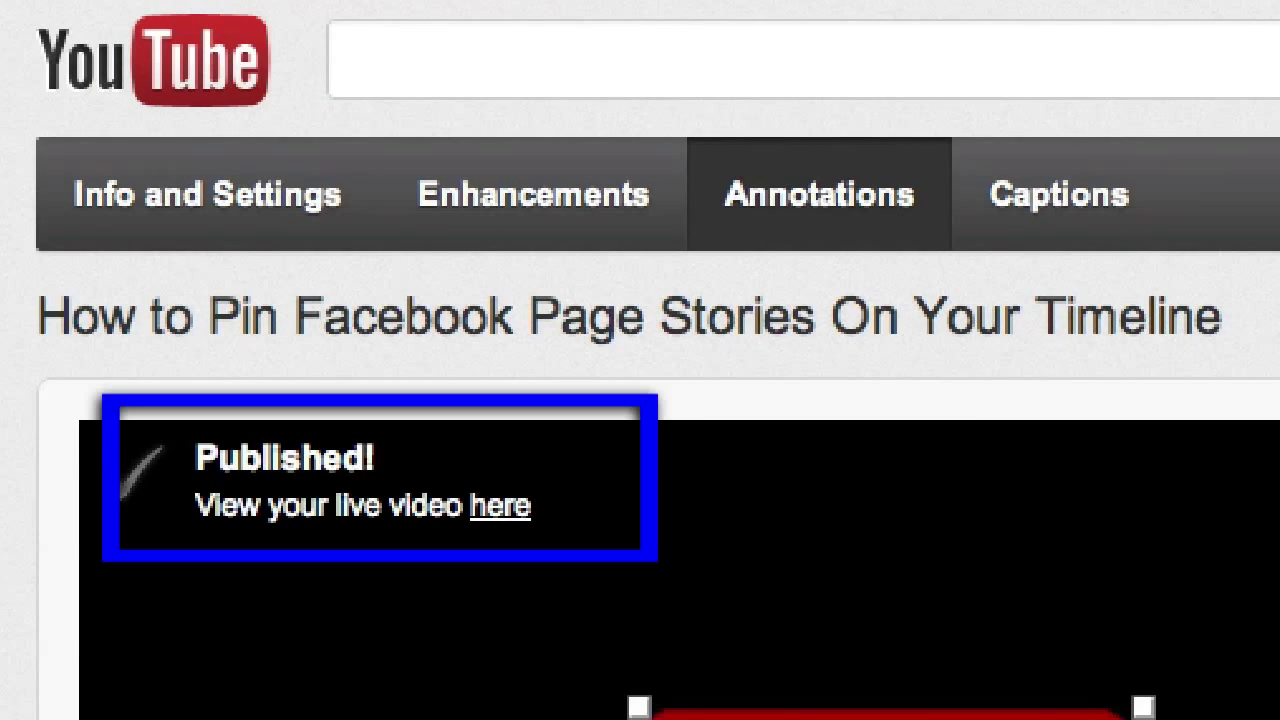